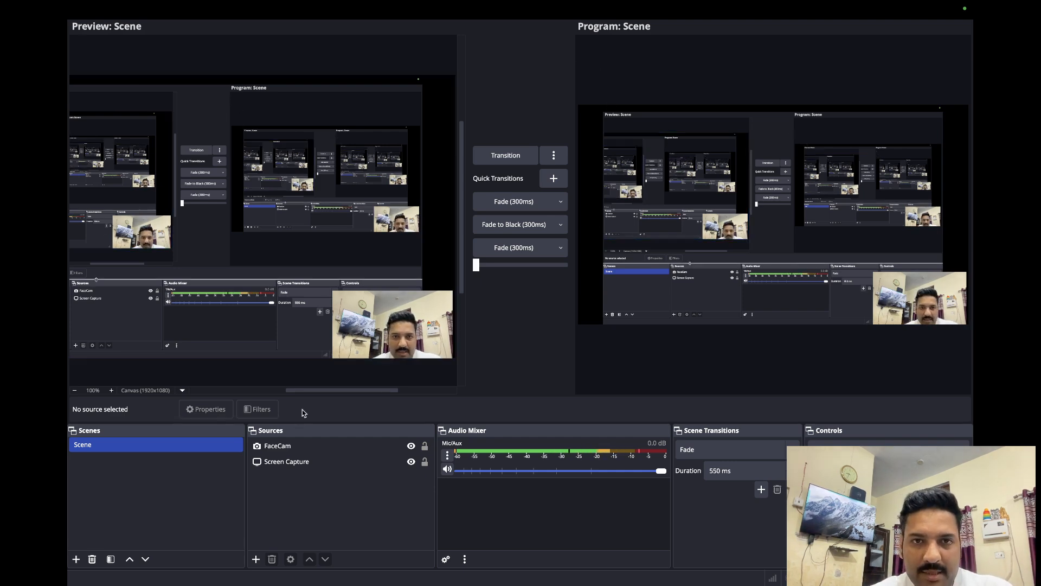
- Remove the FaceCam and Screen Capture sources from the scene, confirming each removal
left_click(300, 448)
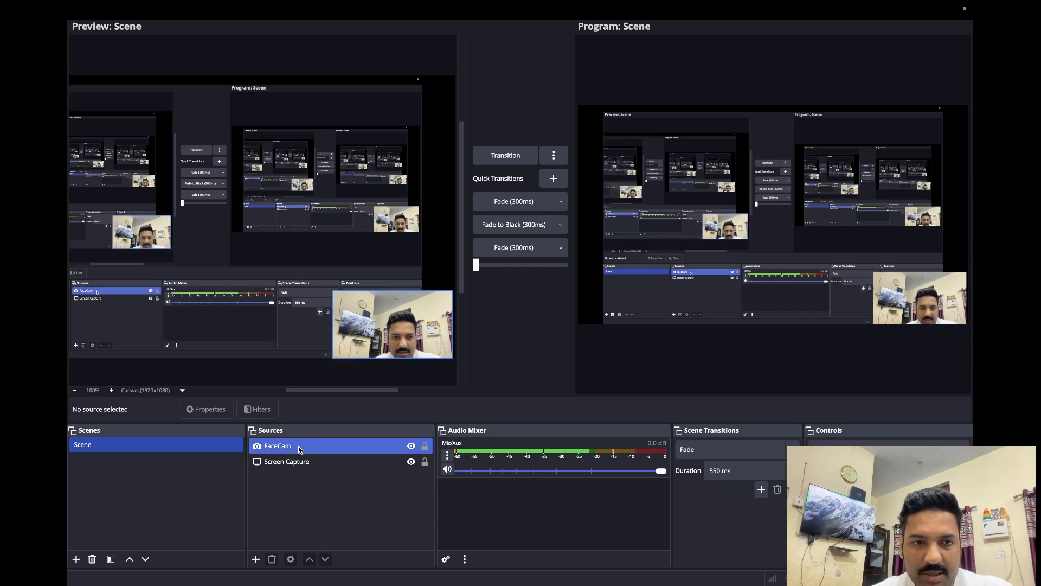
right_click(300, 449)
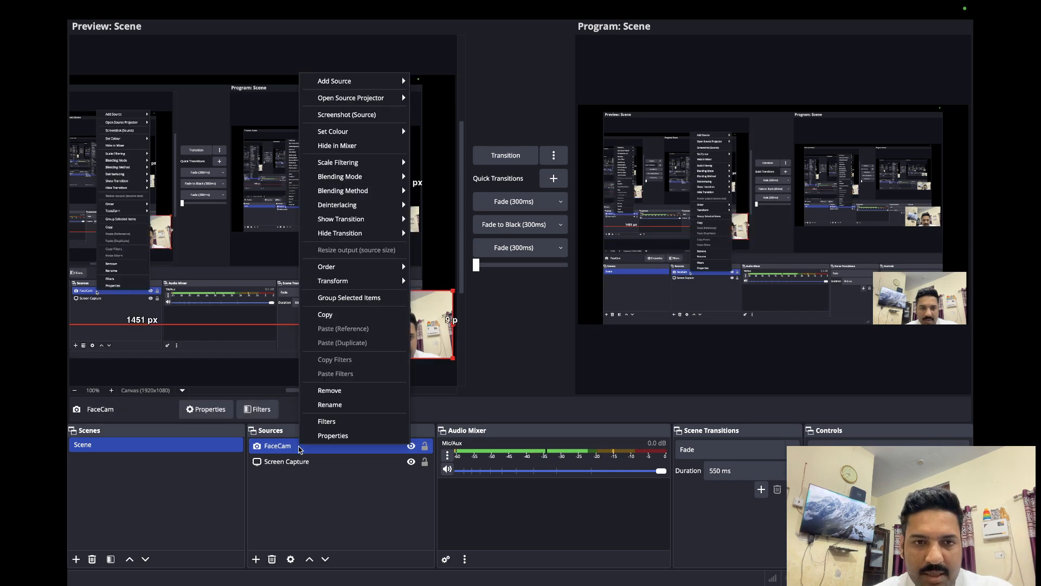
left_click(329, 391)
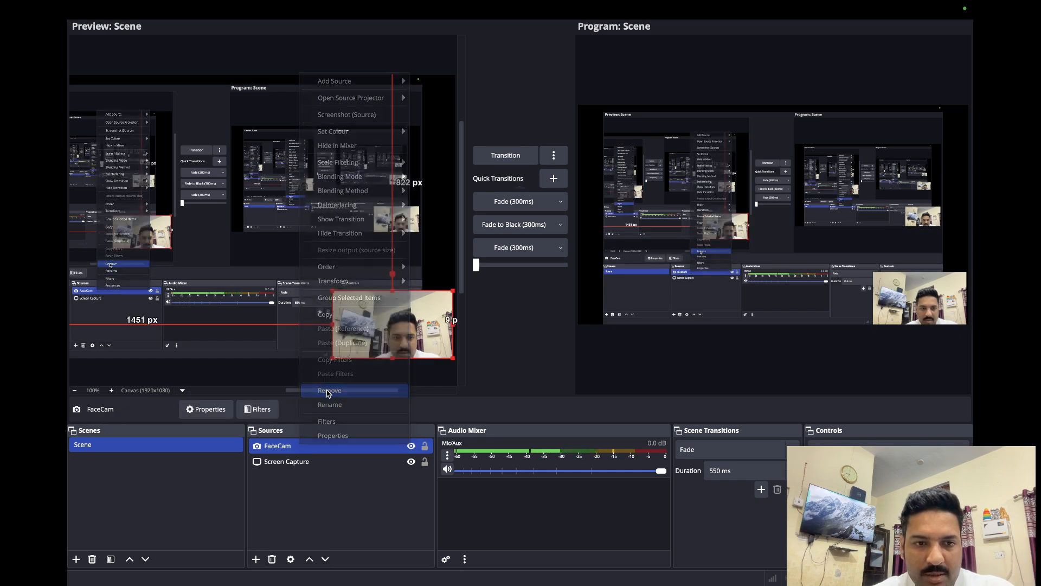
left_click(551, 220)
right_click(287, 446)
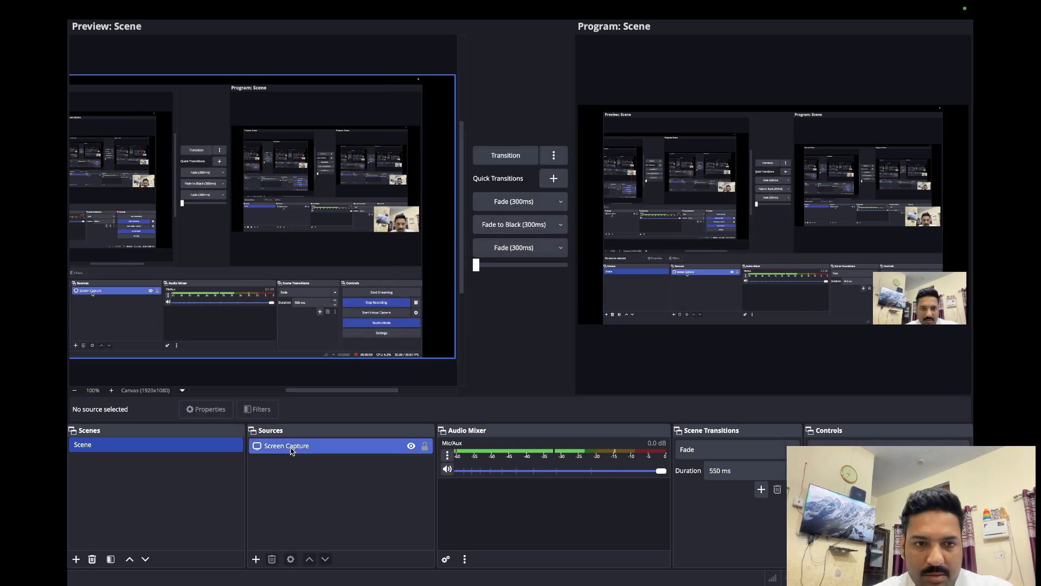
left_click(340, 392)
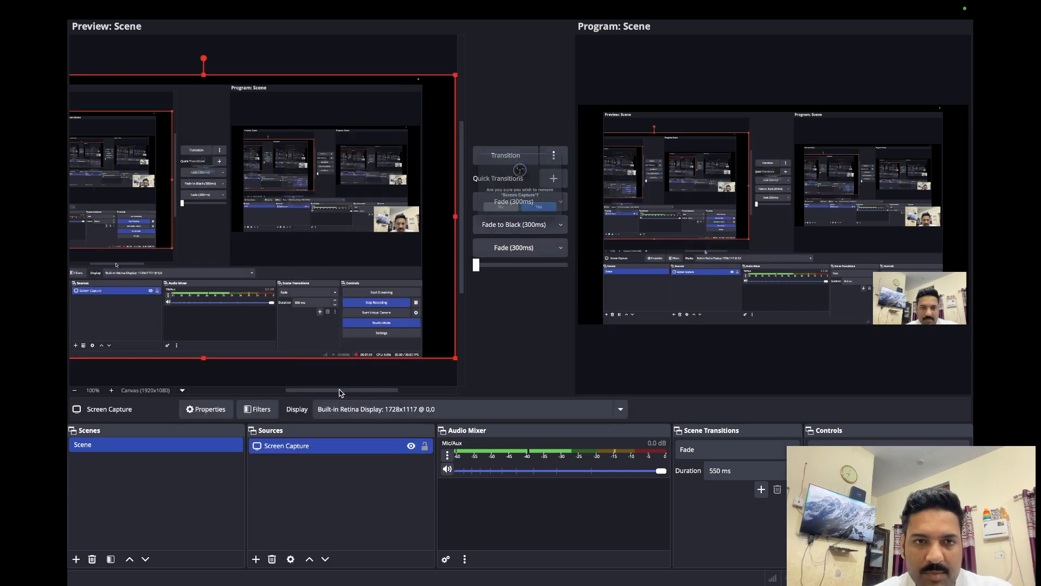
left_click(549, 220)
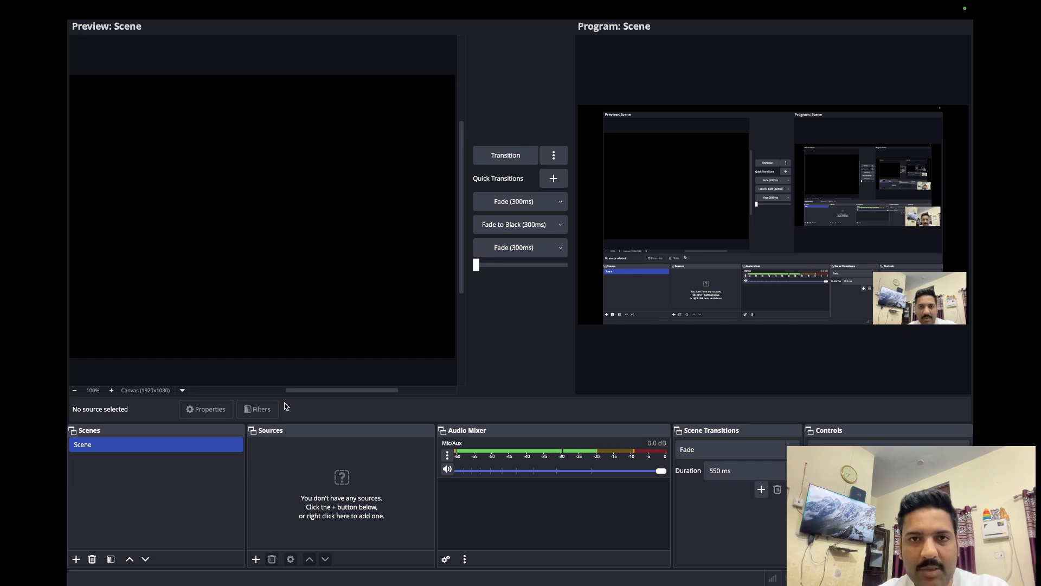
- Switch to Notes, highlight the OBS download link in the "Aim of this Video" note, and return to OBS Studio
key("ctrl+Left")
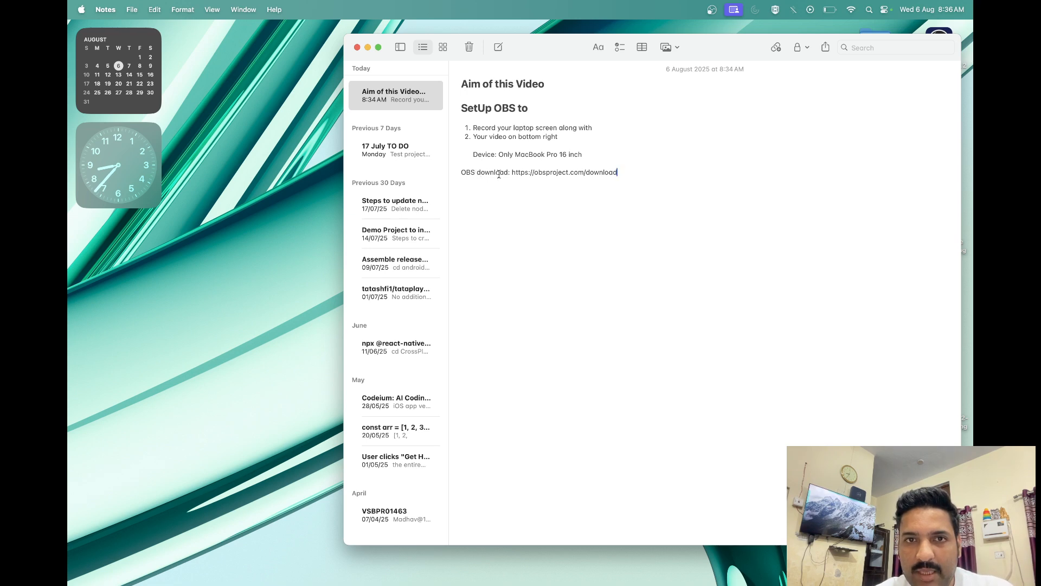
left_click_drag(511, 172, 625, 172)
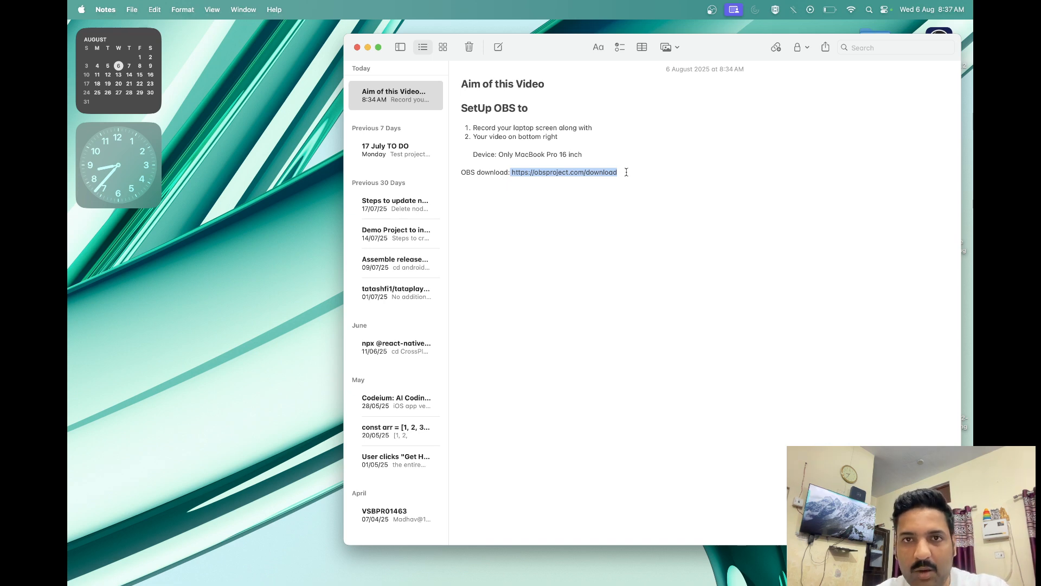
key("ctrl+Right")
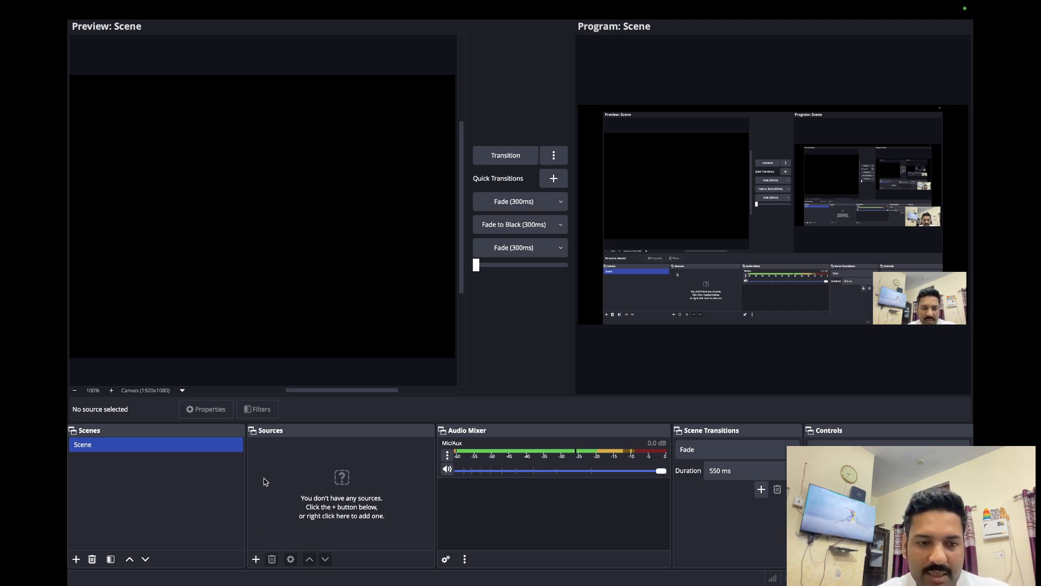
- Add a new Display Capture source named "Screen Capture2" that captures the Built-in Retina Display with the cursor shown and no crop
left_click(255, 559)
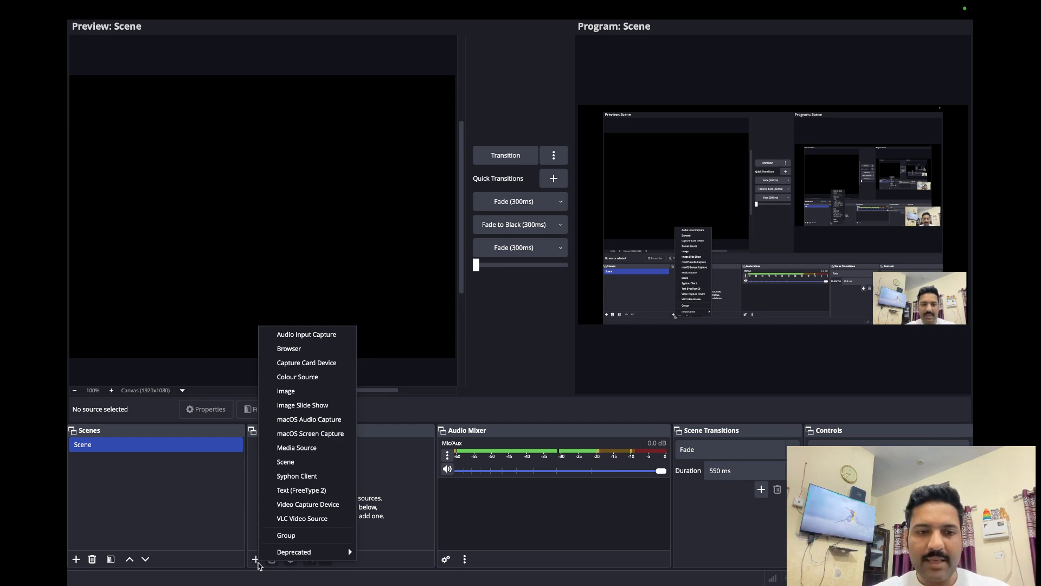
mouse_move(302, 553)
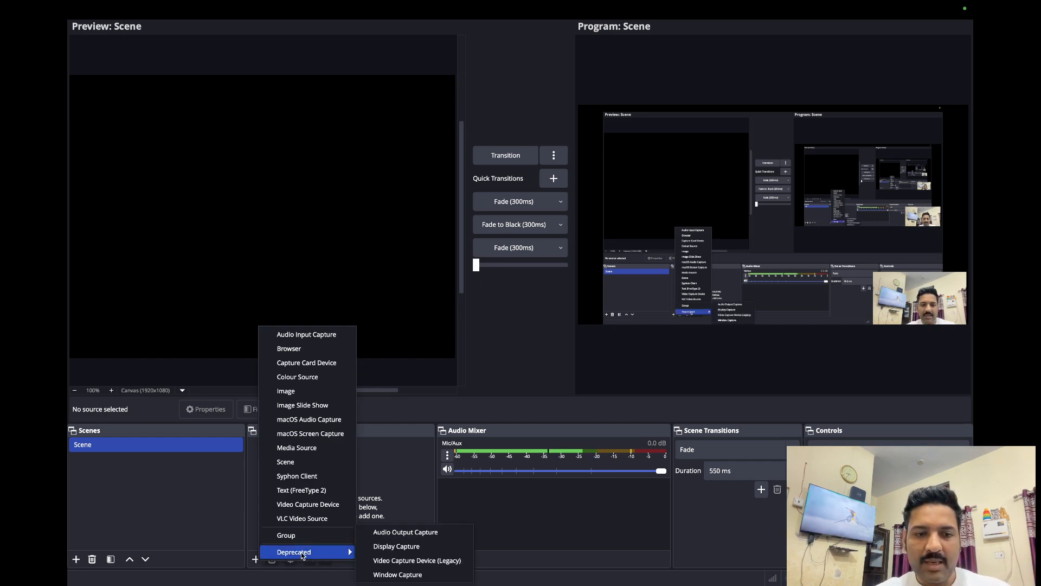
left_click(386, 547)
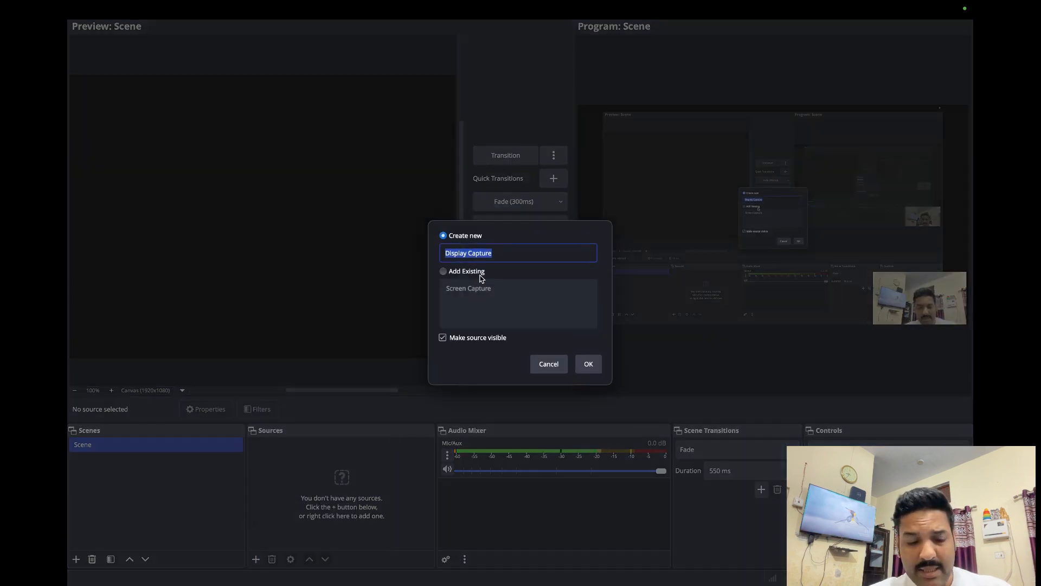
type("Screen")
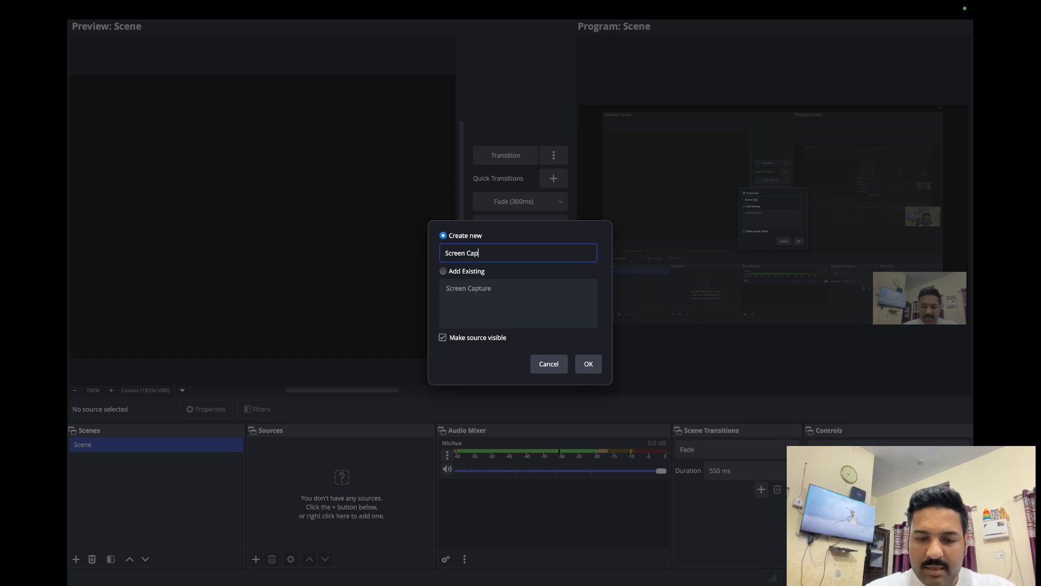
left_click(588, 364)
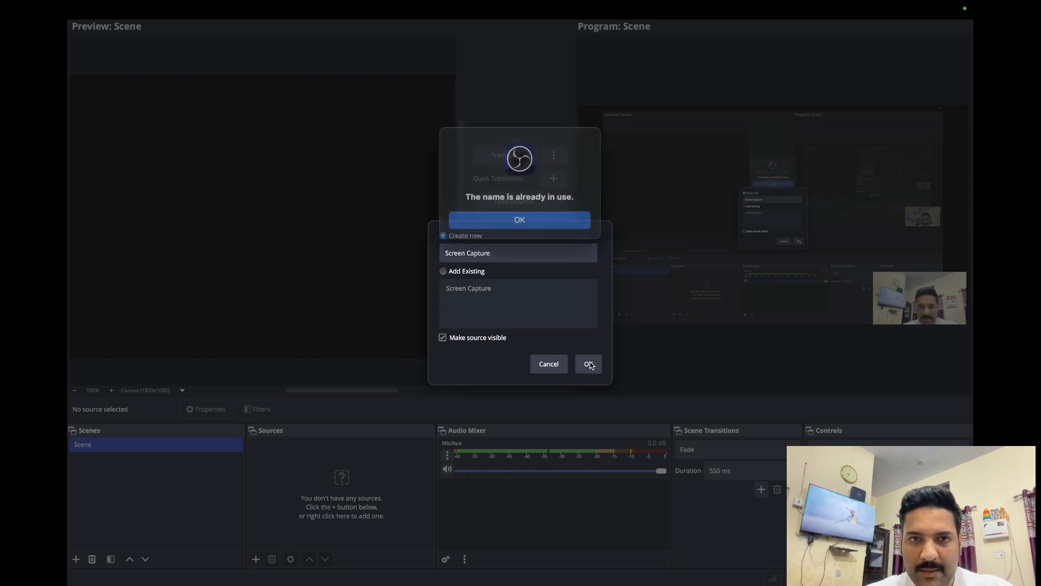
left_click(535, 218)
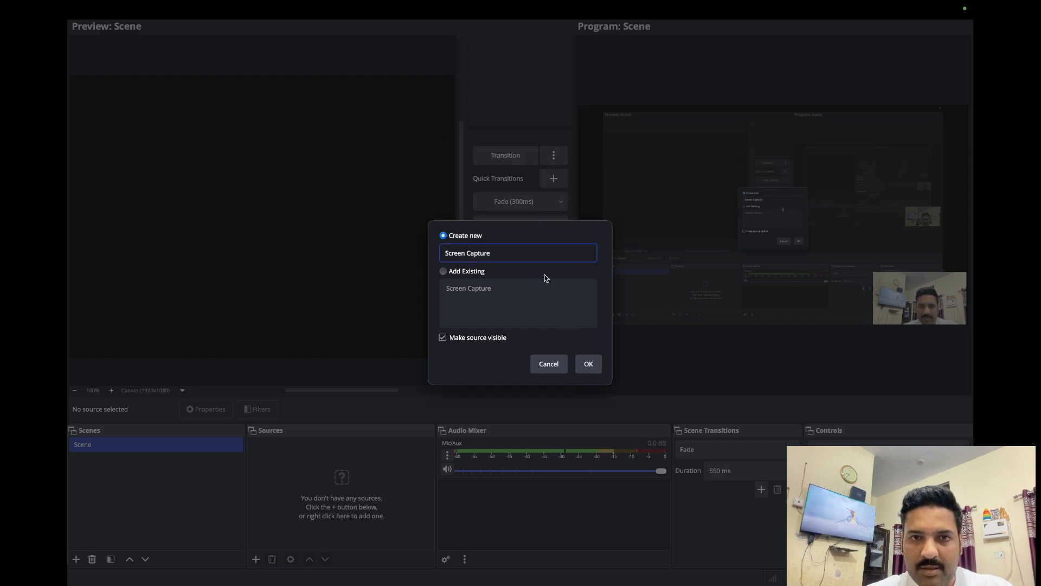
type("2")
left_click(589, 363)
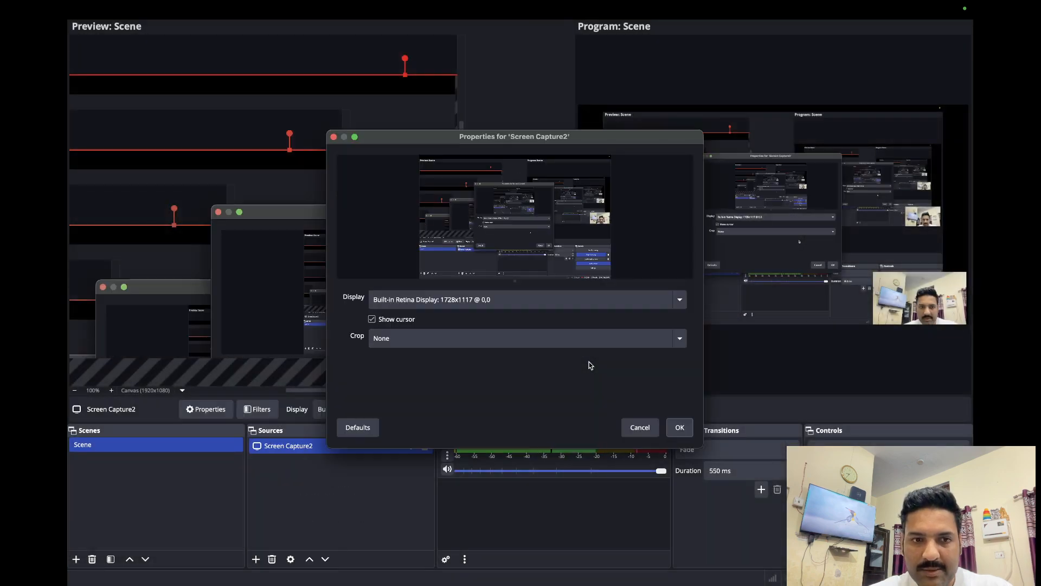
left_click(680, 428)
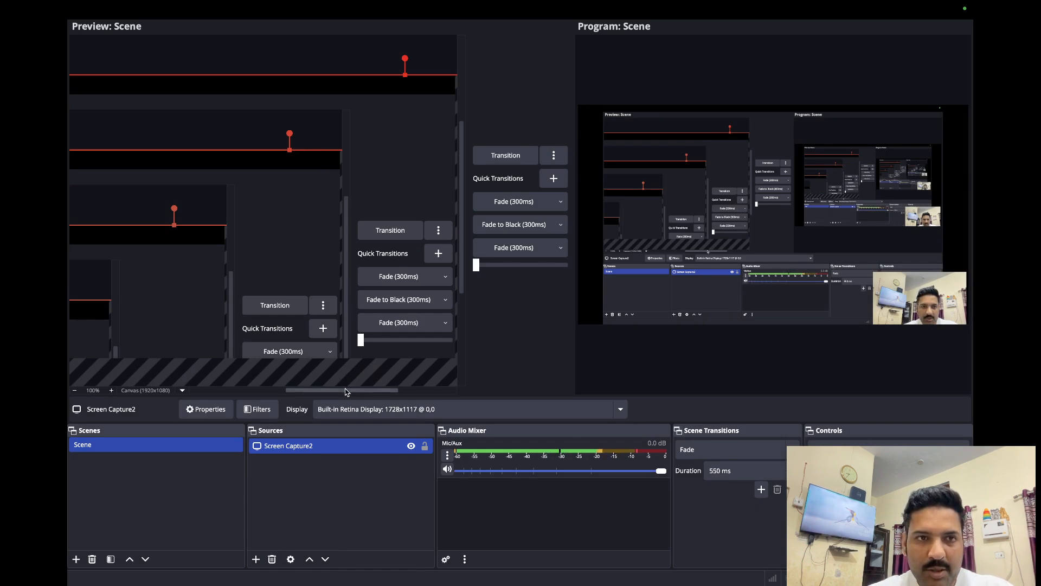
- Fit the Screen Capture2 source to the screen so it fills the canvas
left_click_drag(346, 392, 310, 391)
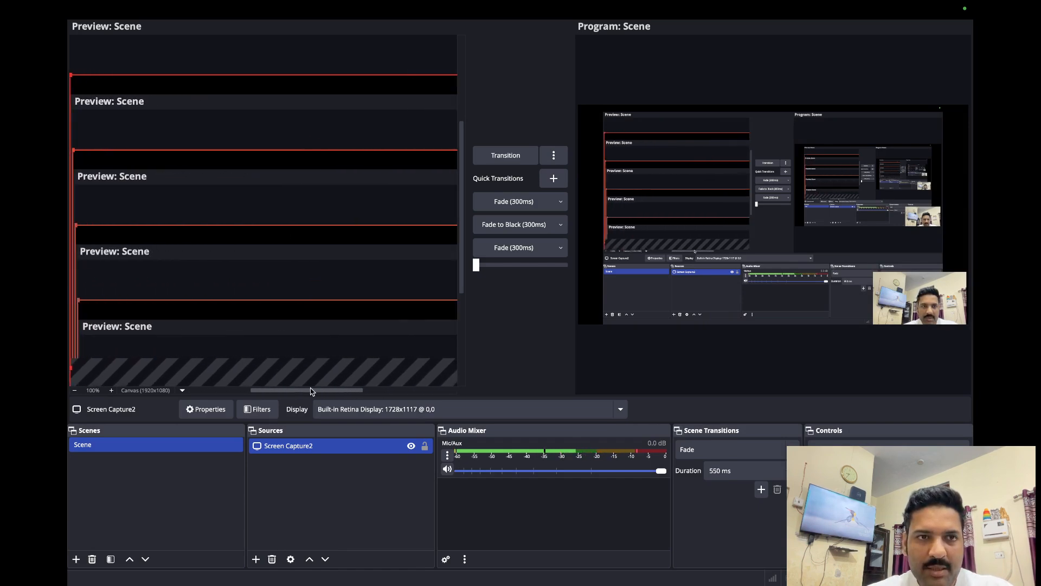
right_click(287, 201)
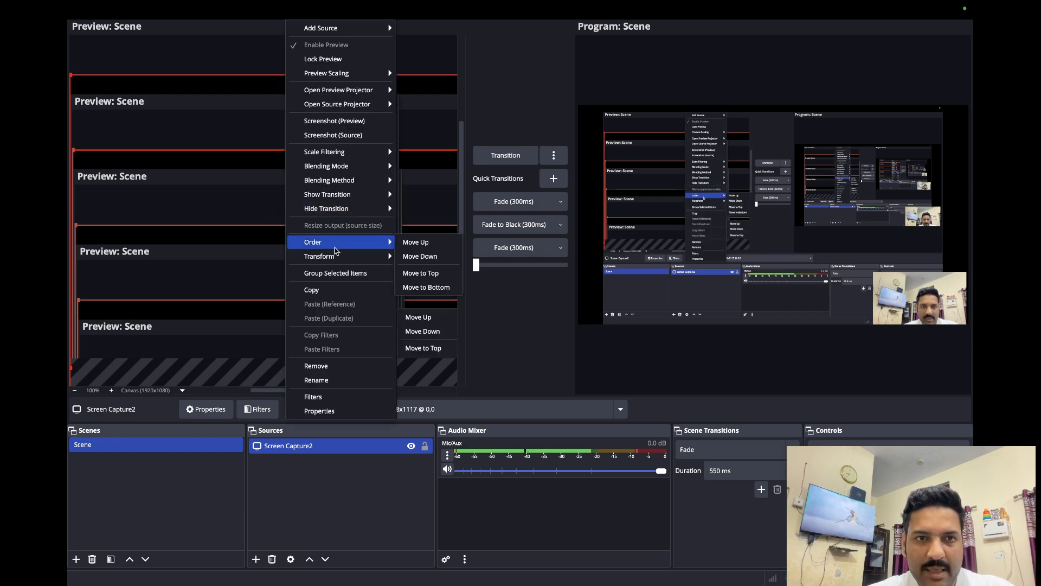
mouse_move(335, 255)
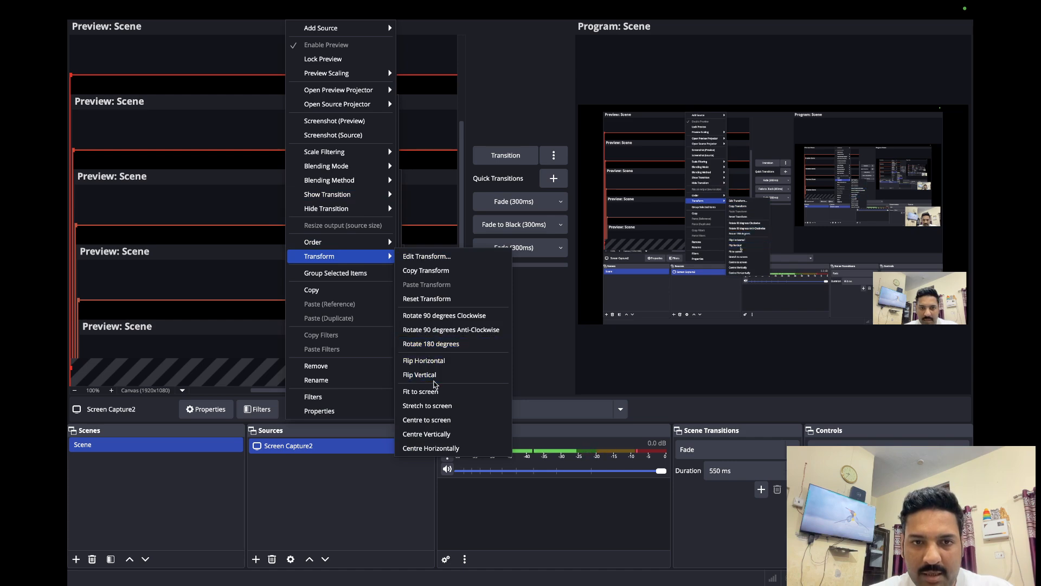
left_click(433, 391)
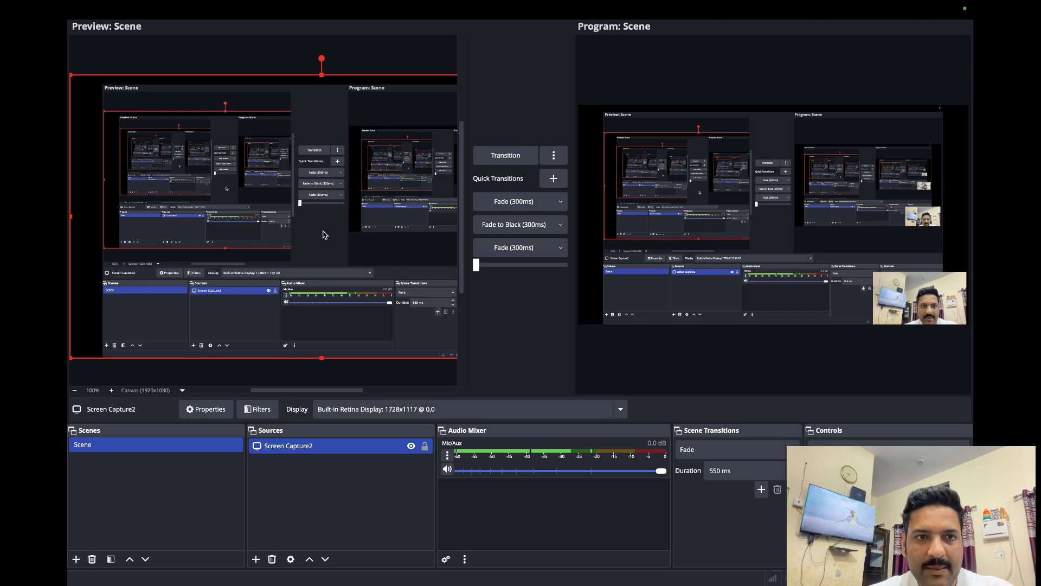
left_click_drag(317, 389, 345, 391)
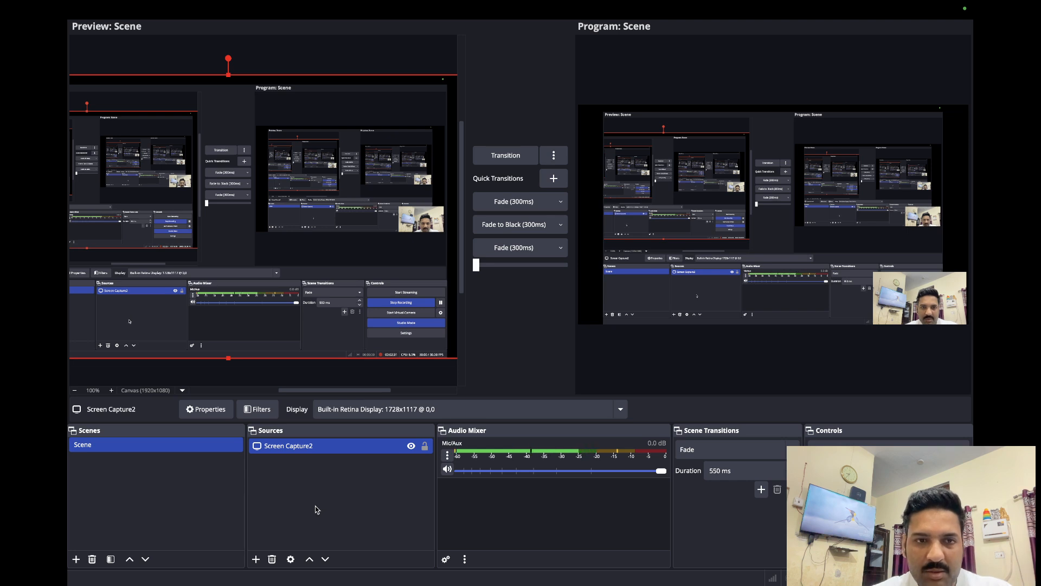
- Add a legacy video capture source named "Video Capture Device (Legacy)1" with the FaceTime HD Camera as its device
left_click(256, 559)
mouse_move(304, 547)
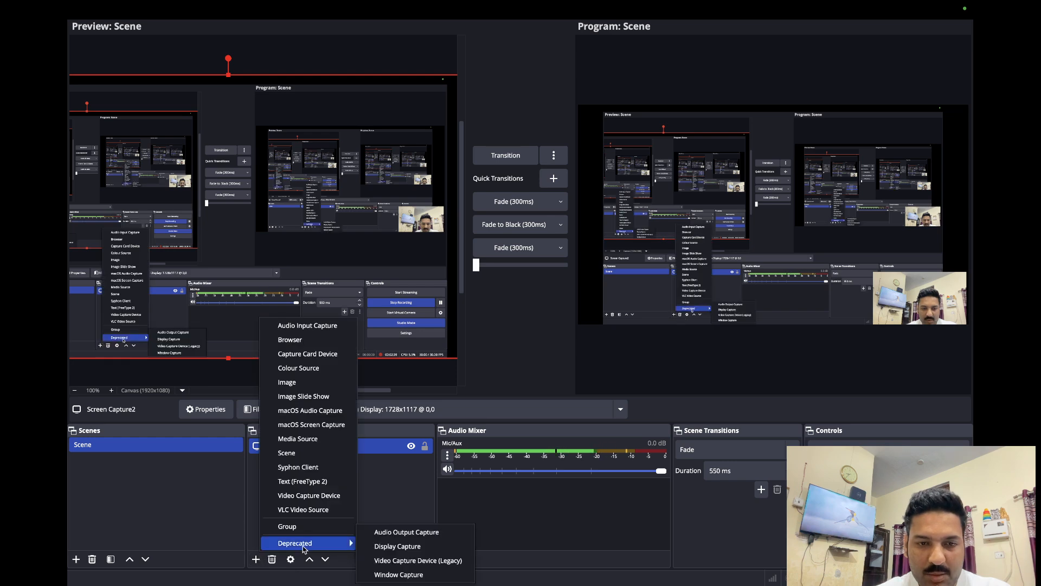
left_click(380, 560)
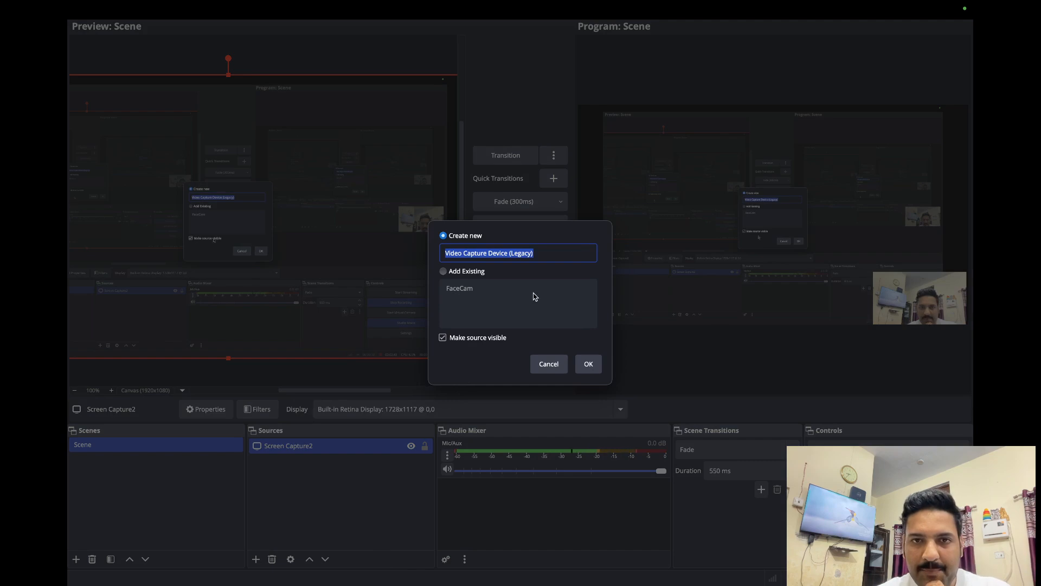
left_click(557, 252)
type("1")
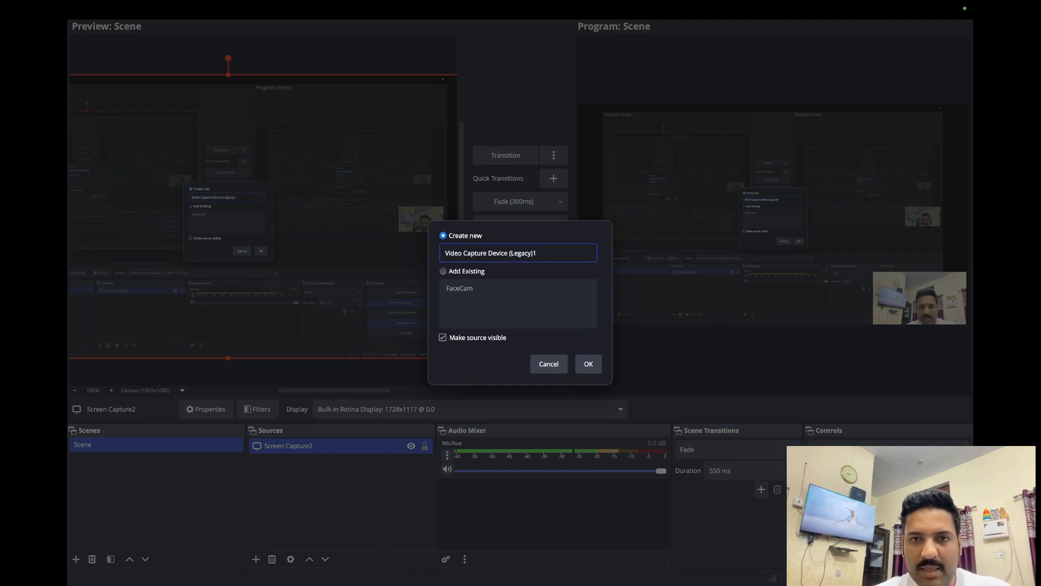
left_click(587, 363)
left_click(487, 299)
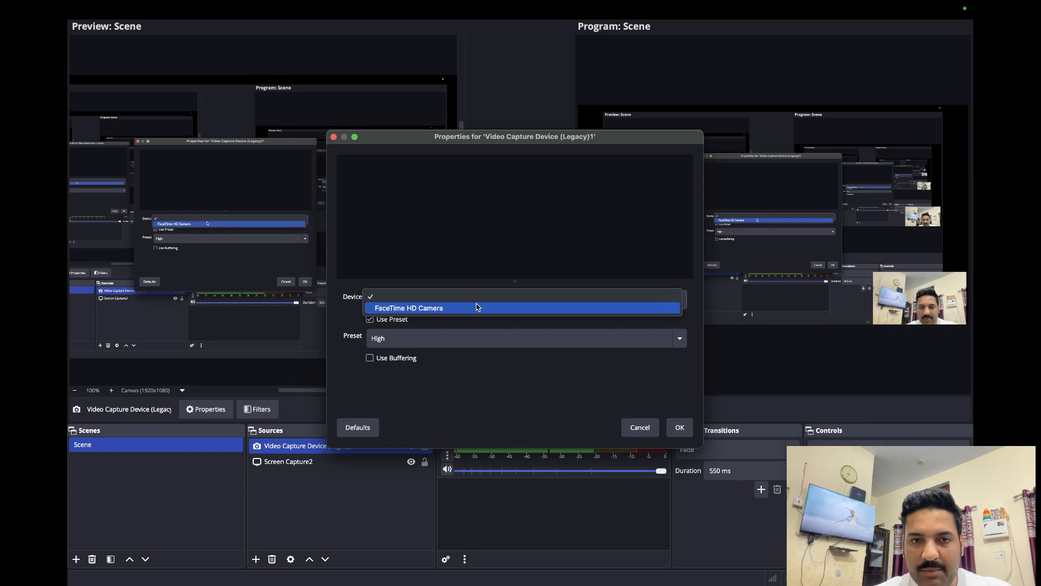
left_click(476, 307)
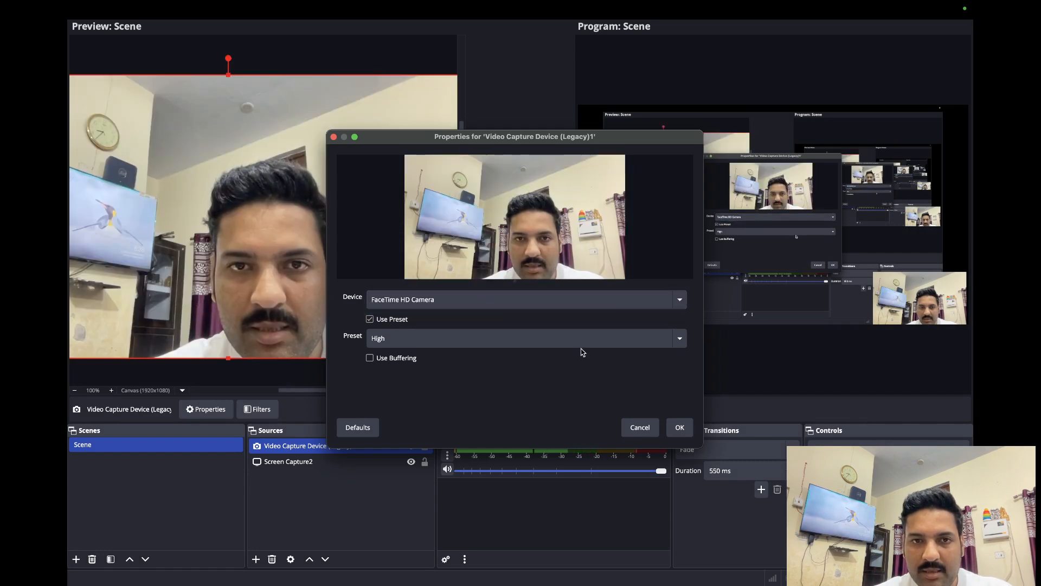
left_click(680, 428)
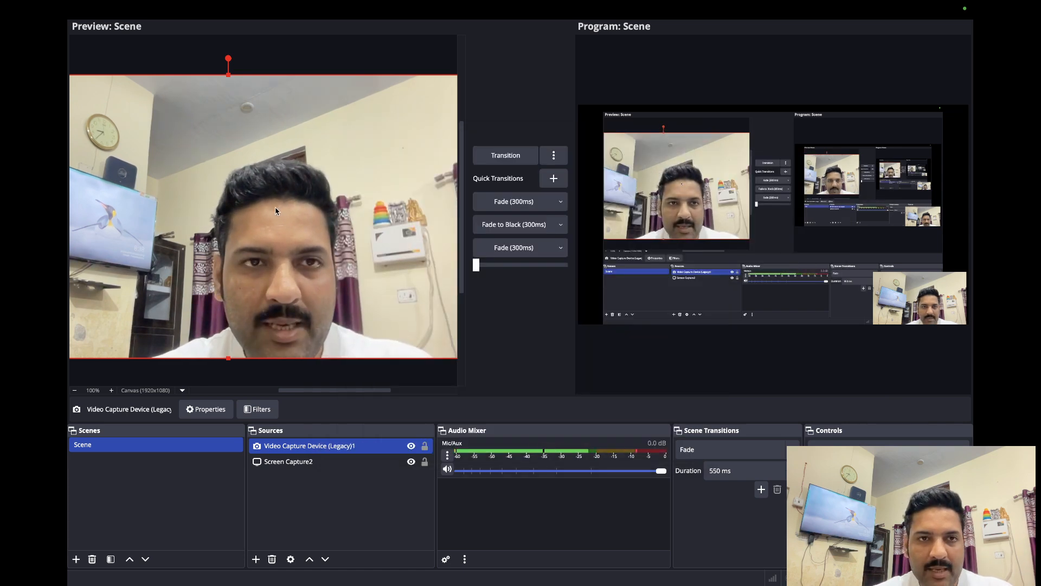
- Shrink the webcam source into the canvas's lower-right corner, about 1366 px from the canvas's left edge and 768 px from its top edge
left_click_drag(299, 391, 243, 393)
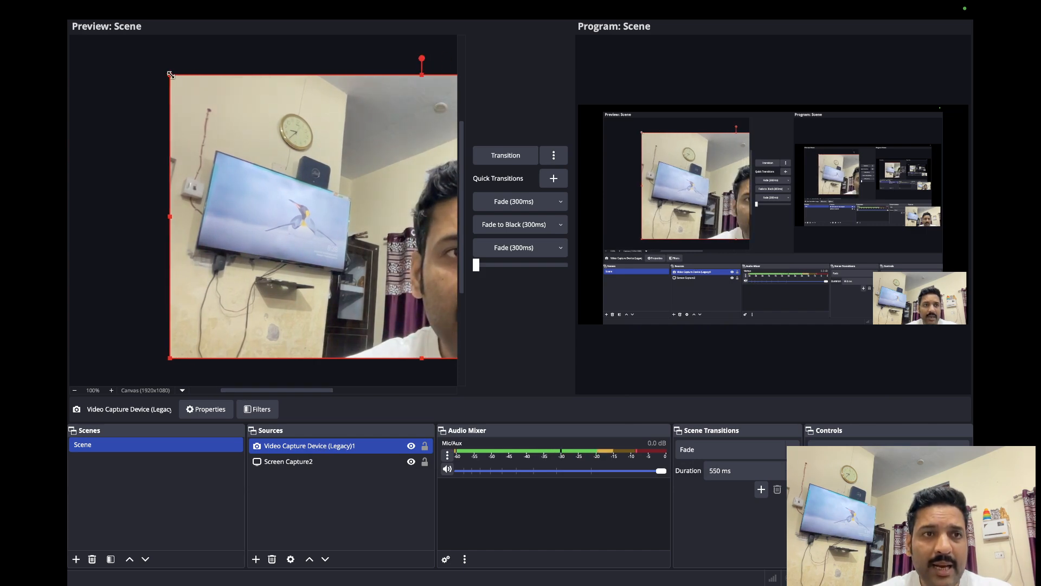
left_click_drag(170, 75, 350, 177)
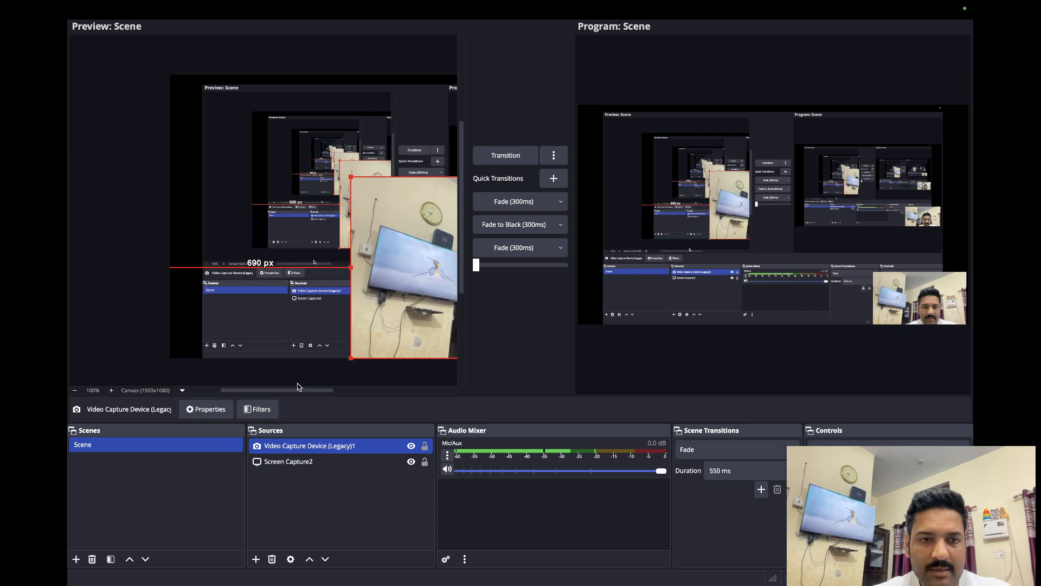
left_click_drag(297, 390, 355, 390)
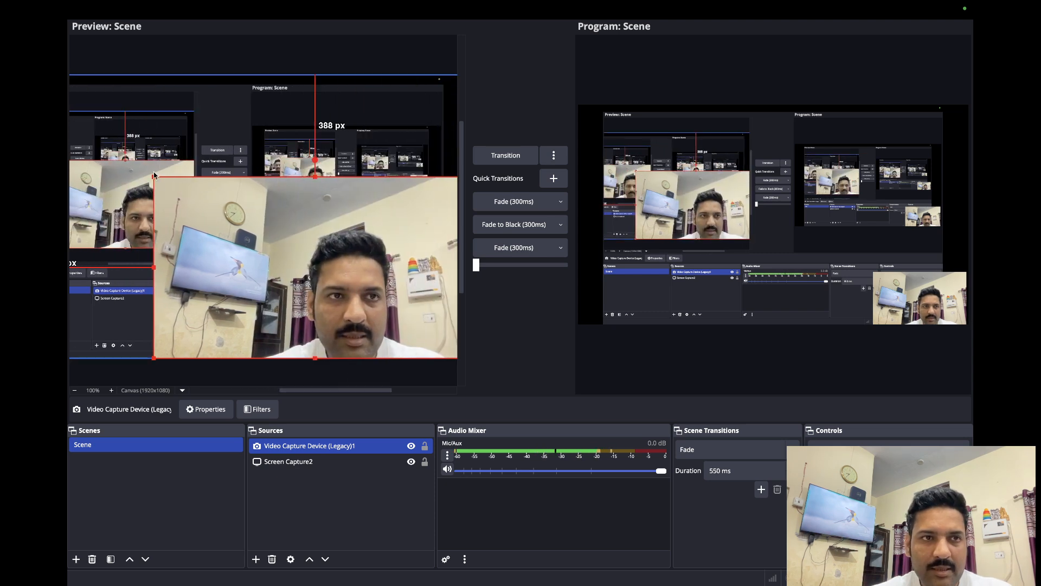
left_click_drag(154, 174, 331, 298)
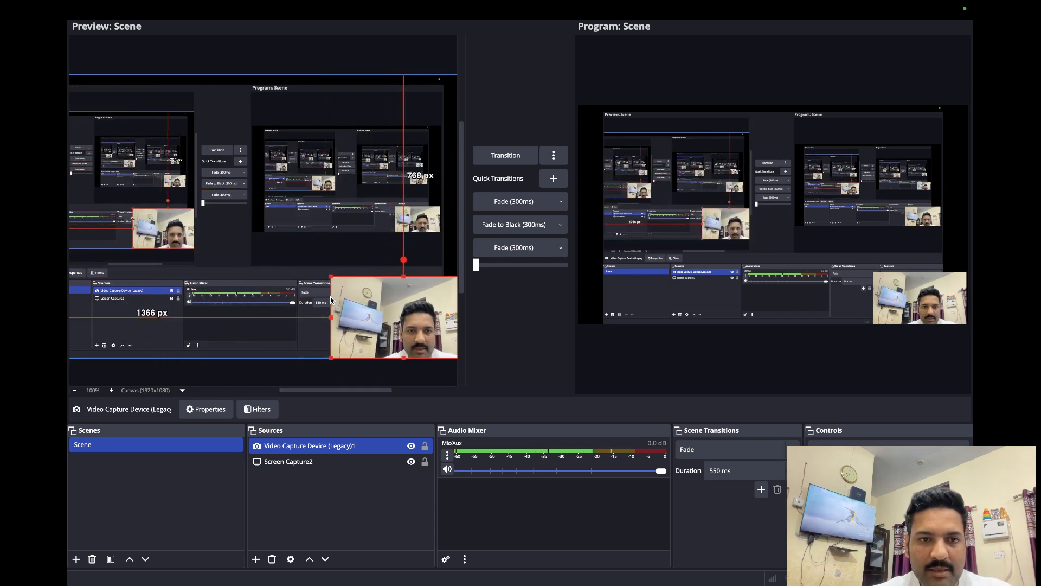
left_click_drag(334, 389, 392, 391)
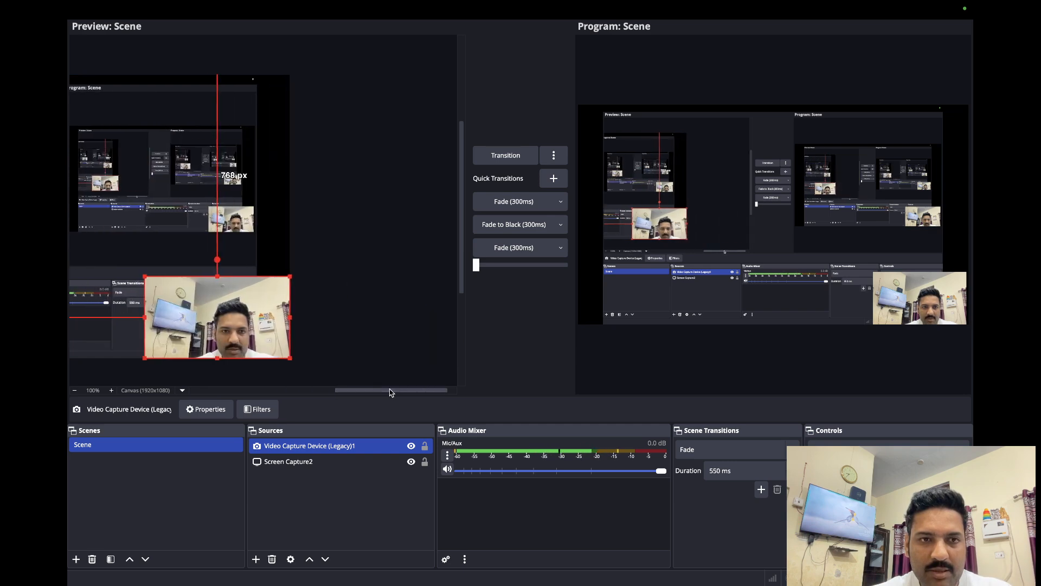
mouse_move(224, 335)
left_mouse_down()
mouse_move(191, 328)
mouse_move(224, 337)
left_mouse_up()
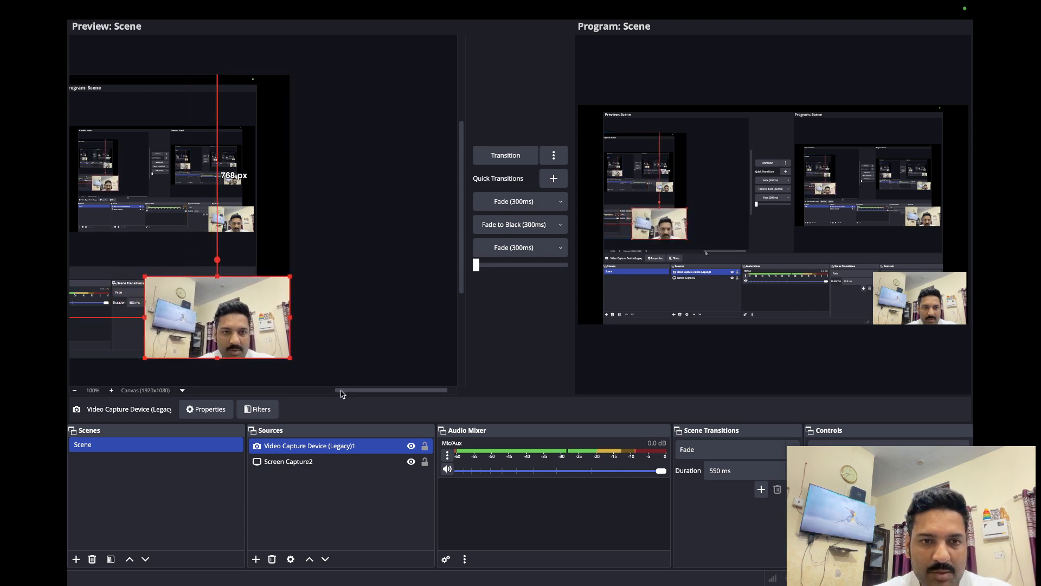
left_click_drag(339, 390, 307, 390)
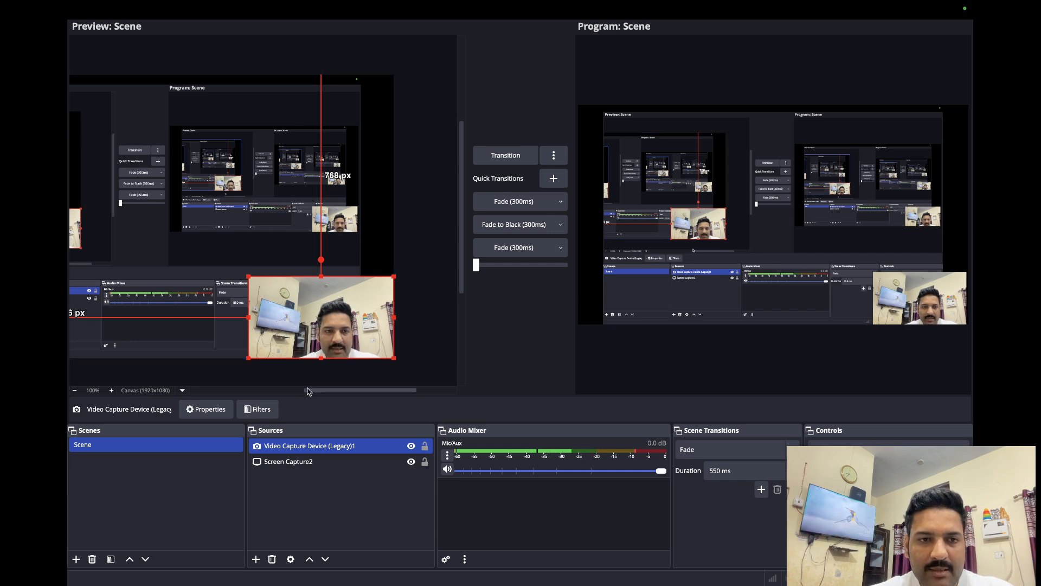
mouse_move(328, 390)
left_mouse_down()
mouse_move(297, 393)
mouse_move(330, 389)
left_mouse_up()
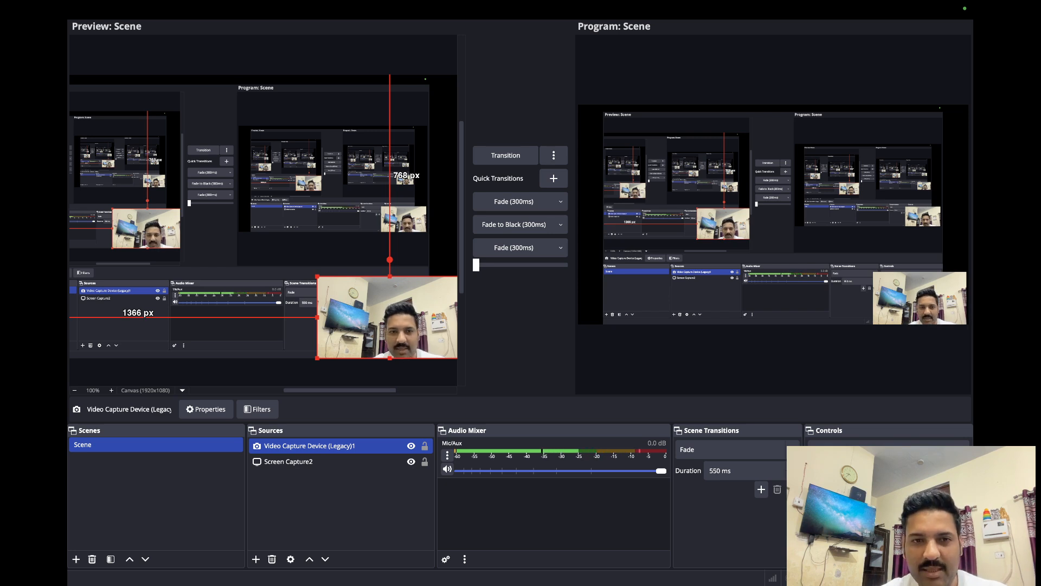
- Stop the current recording
left_click(879, 470)
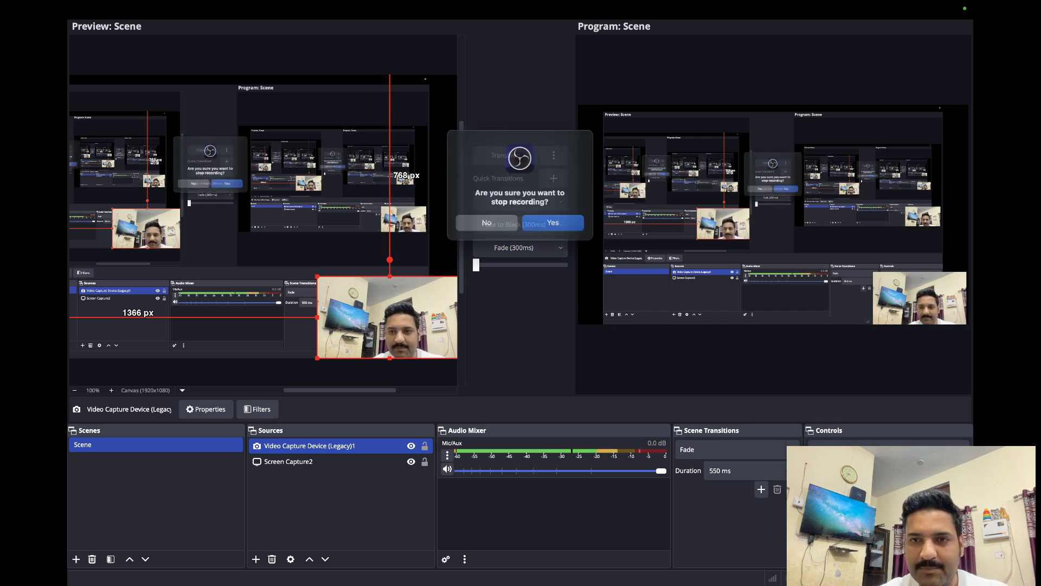